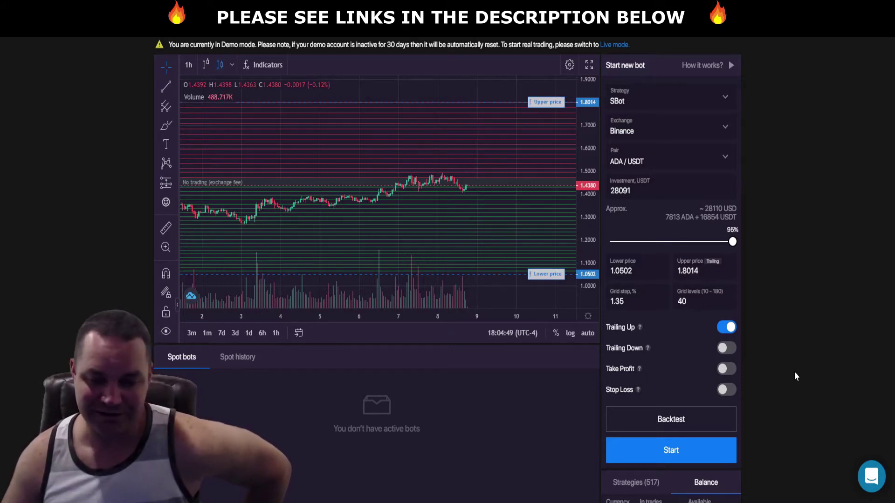
# Scroll down through the bot form and balances, then back up.
pyautogui.scroll(-3, 795, 372)
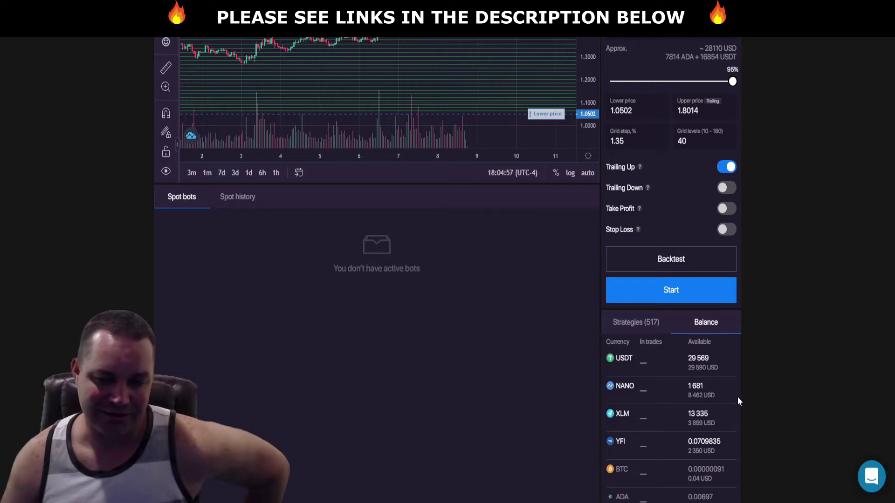
pyautogui.scroll(2, 798, 412)
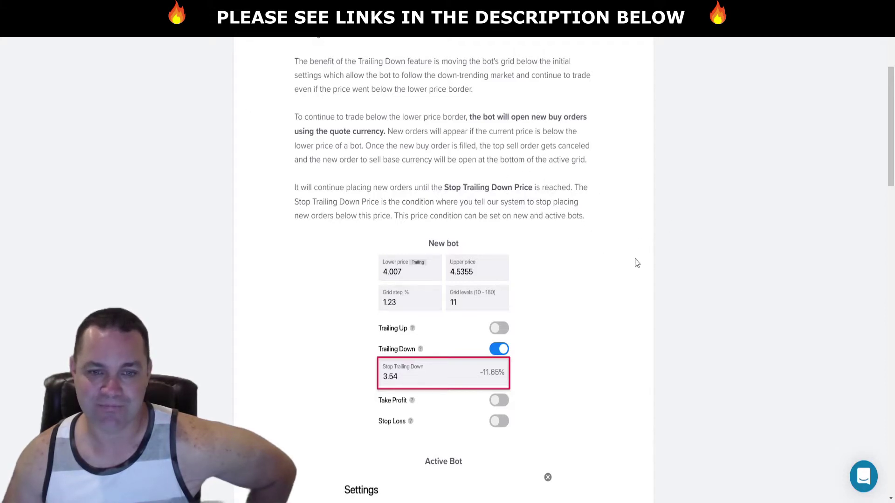
# Scroll the Trailing Down article up to its title, then return to the ADA/USDT dashboard.
pyautogui.scroll(2, 637, 264)
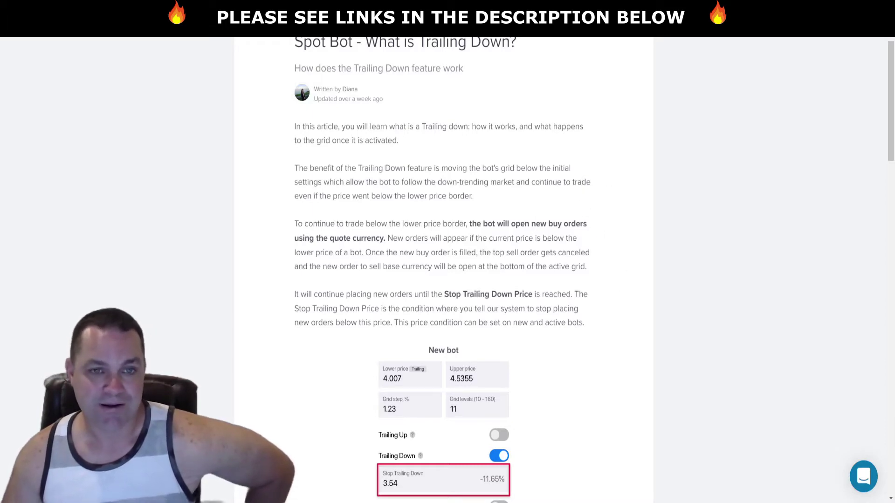
pyautogui.hotkey('ctrl', 'Tab')
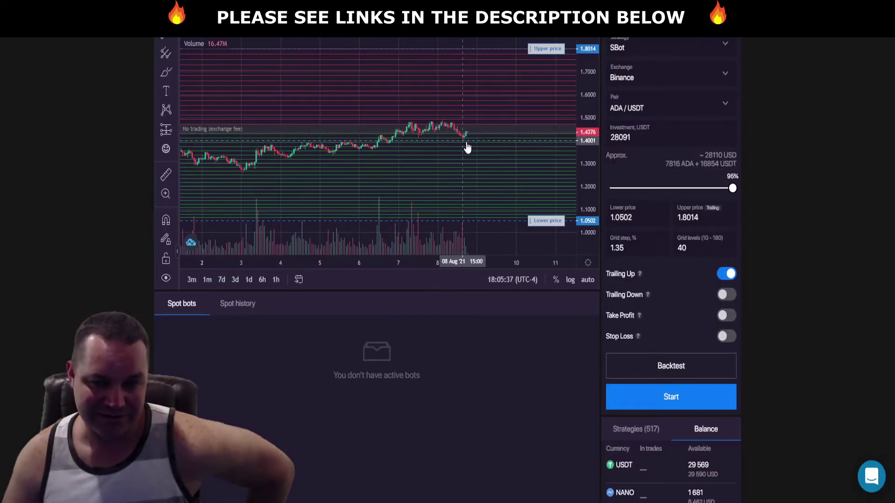
# Drag the lower grid line up to 1.3721, tightening the grid step to 0.68%.
pyautogui.moveTo(547, 220); pyautogui.dragTo(548, 148)
pyautogui.scroll(2, 440, 104)
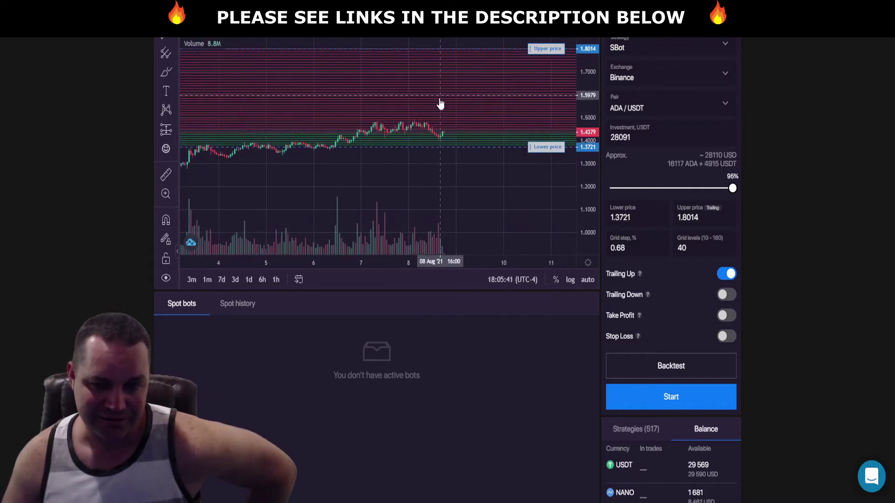
pyautogui.scroll(2, 559, 219)
# Pan and zoom the chart, compressing the price scale to reveal the upper grid line.
pyautogui.moveTo(438, 184); pyautogui.dragTo(446, 218)
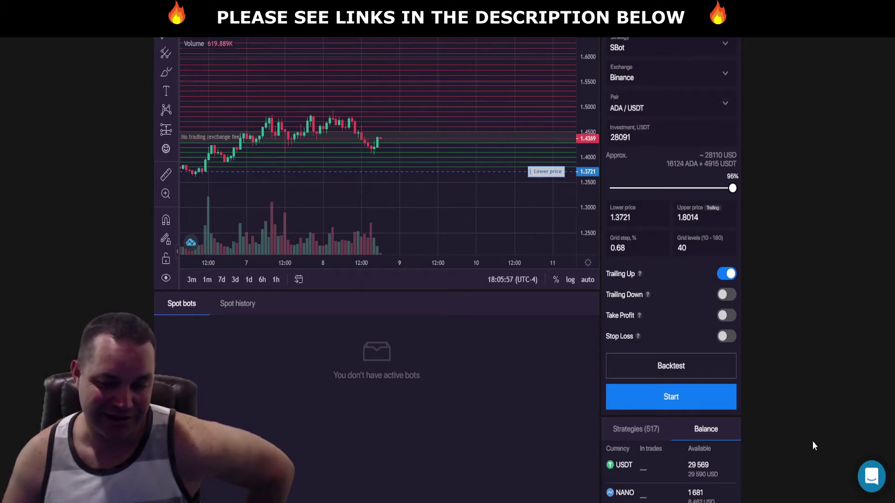
pyautogui.scroll(-1, 812, 443)
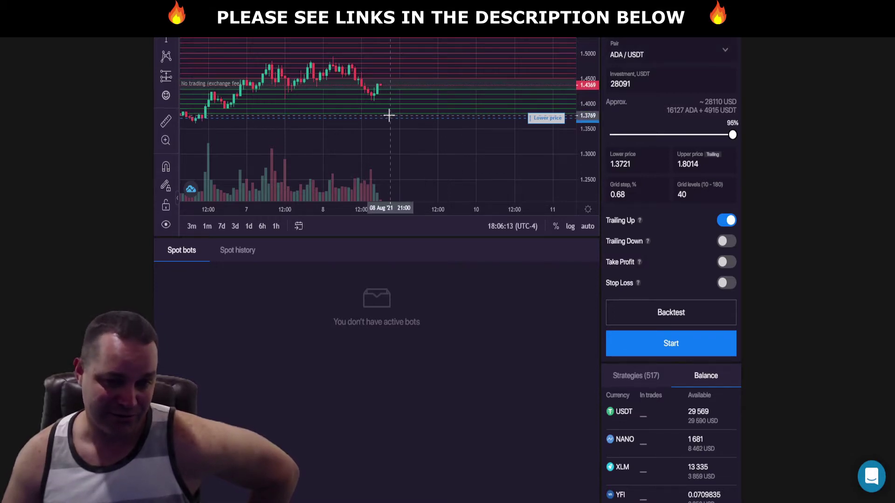
pyautogui.scroll(1, 794, 303)
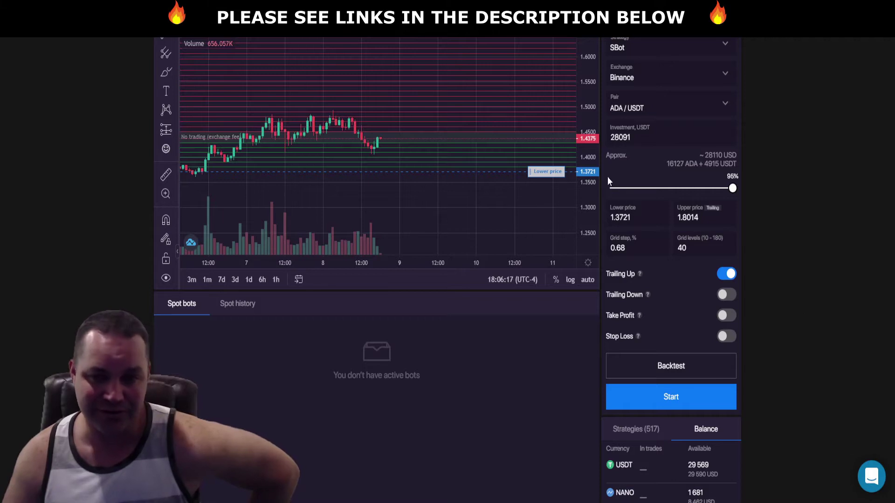
pyautogui.scroll(-1, 532, 215)
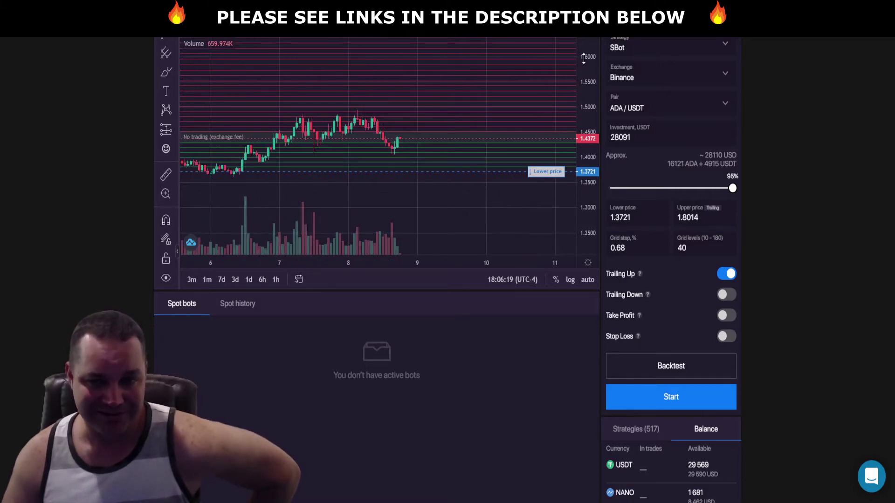
pyautogui.moveTo(582, 59); pyautogui.dragTo(582, 183)
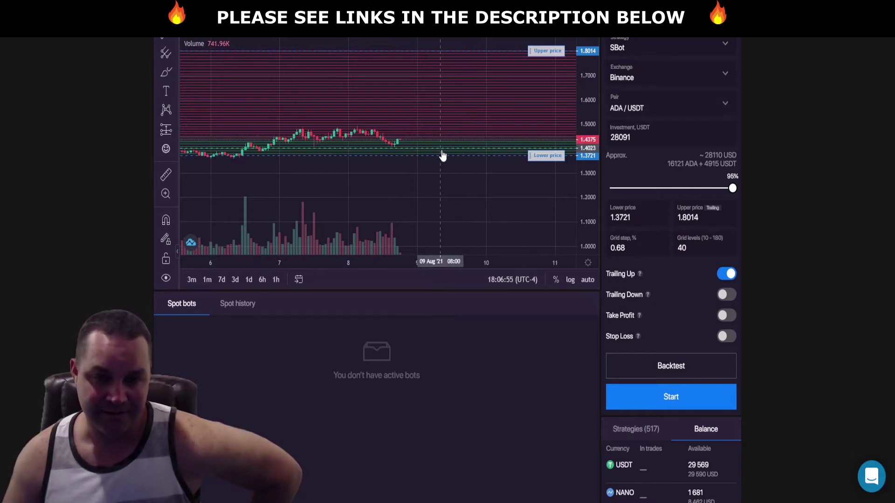
pyautogui.scroll(-1, 762, 371)
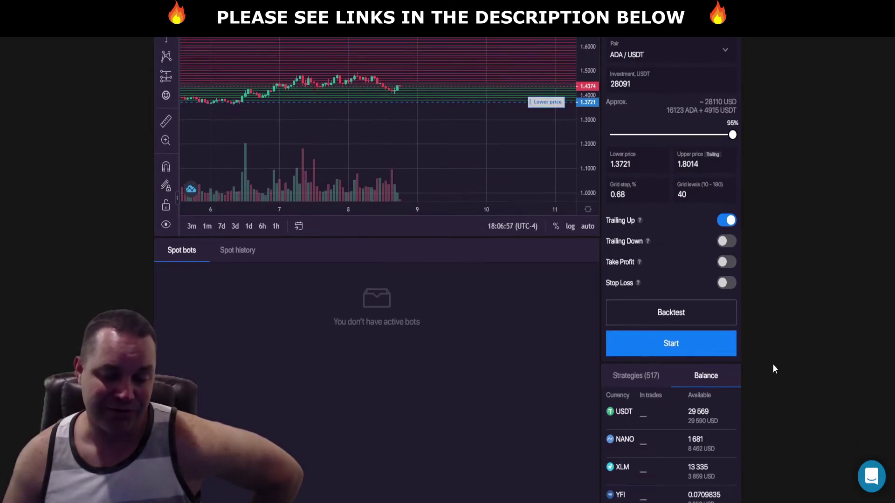
pyautogui.scroll(1, 497, 163)
pyautogui.scroll(1, 846, 252)
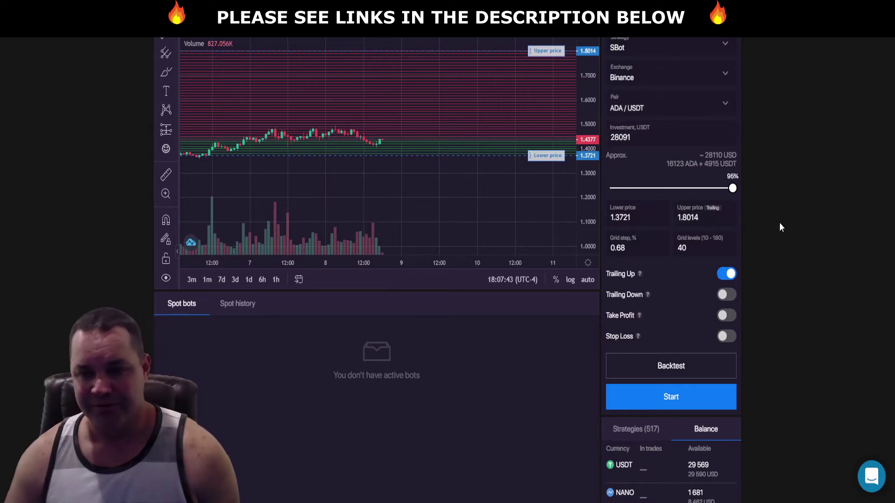
pyautogui.scroll(-1, 778, 276)
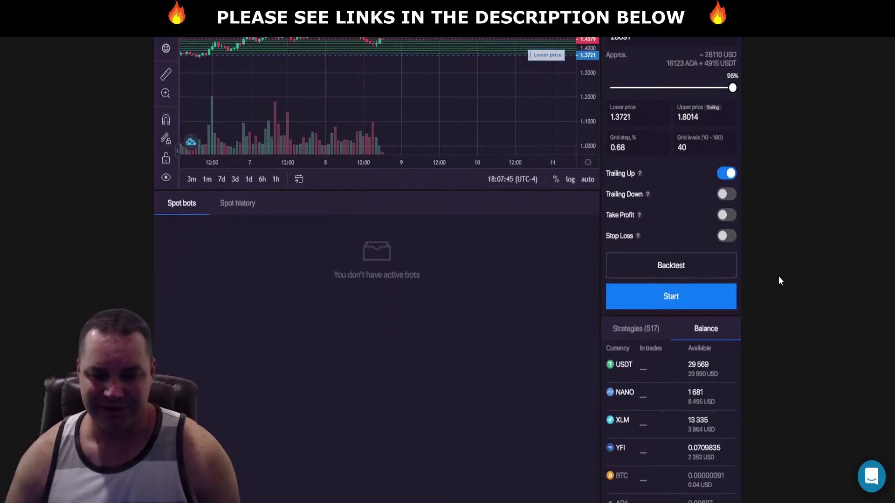
pyautogui.scroll(2, 779, 276)
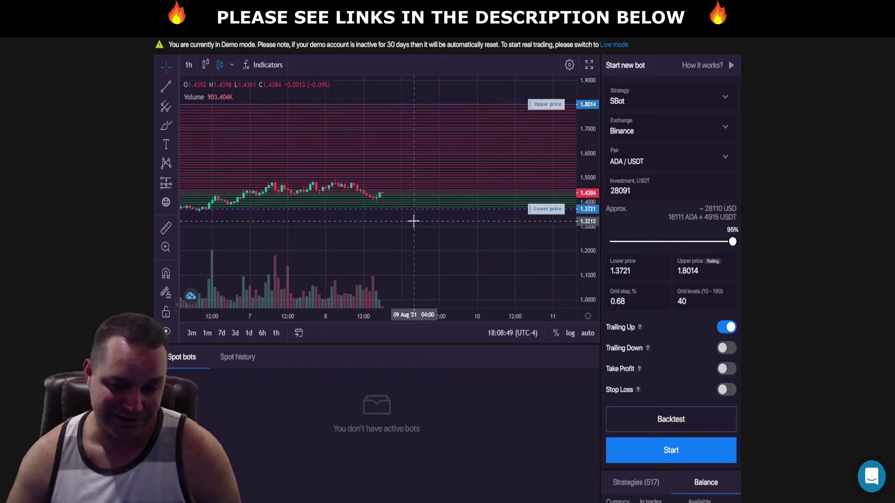
pyautogui.scroll(-3, 792, 288)
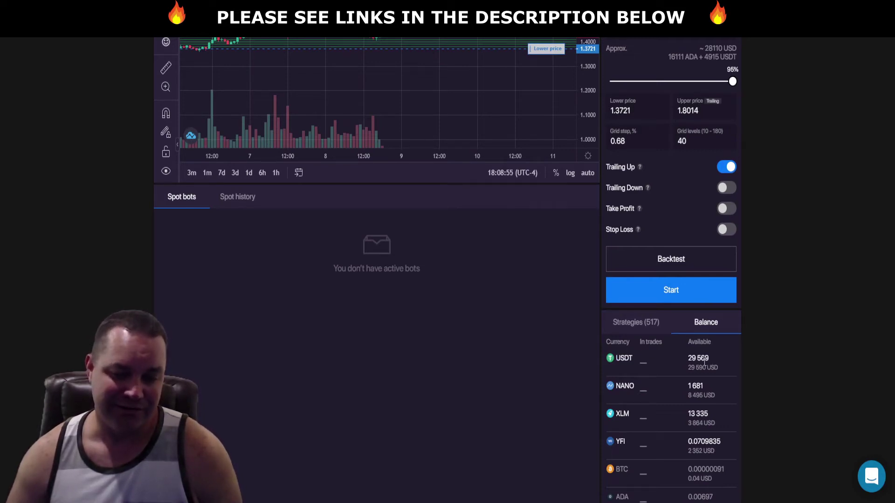
pyautogui.scroll(2, 797, 326)
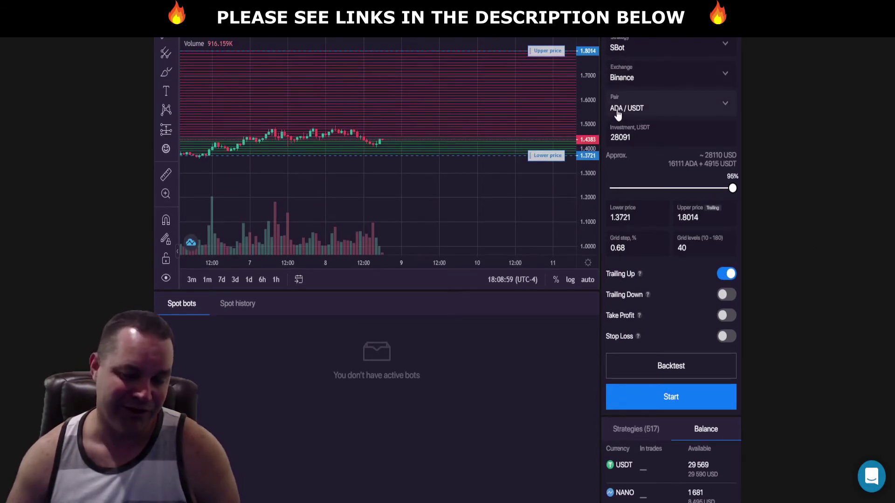
pyautogui.click(722, 105)
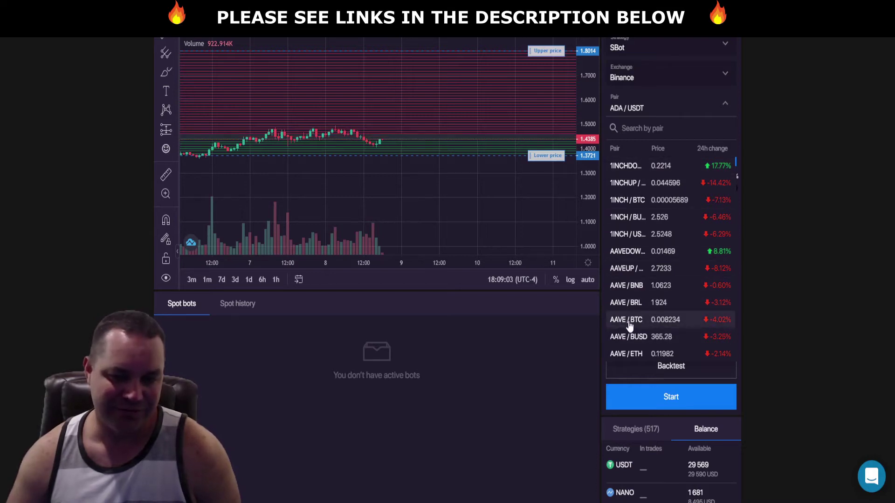
pyautogui.scroll(-2, 648, 291)
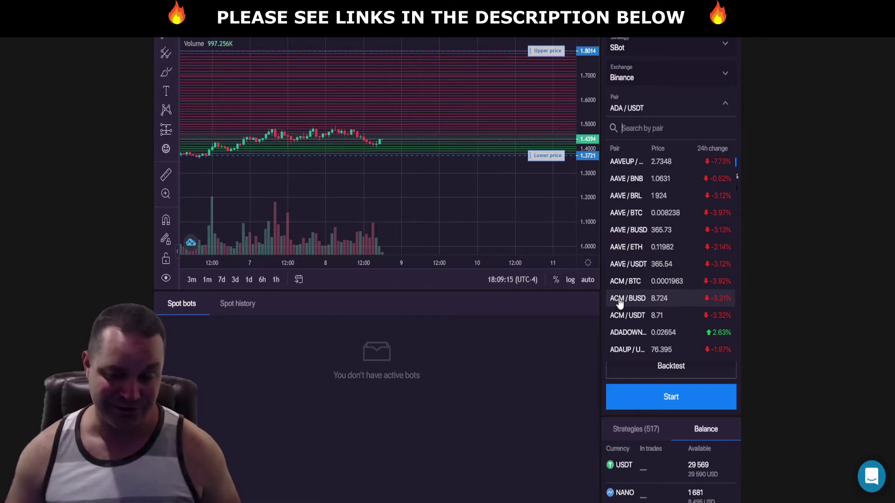
pyautogui.click(792, 240)
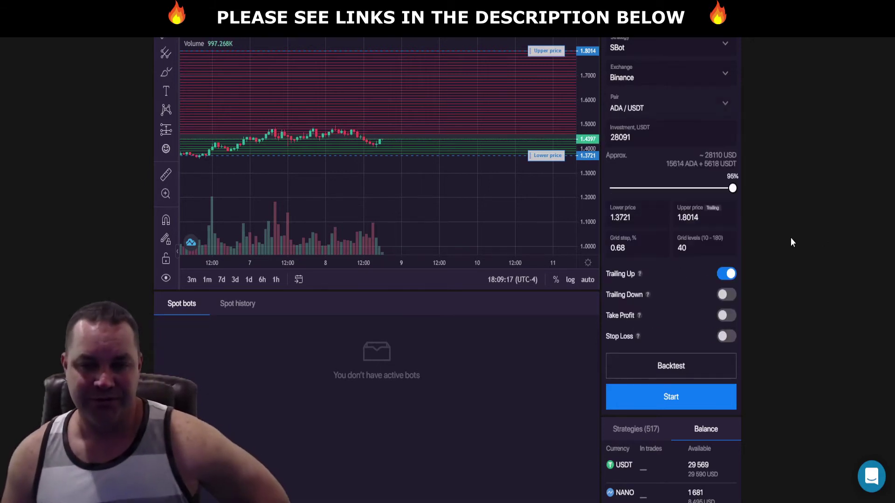
pyautogui.scroll(-1, 787, 227)
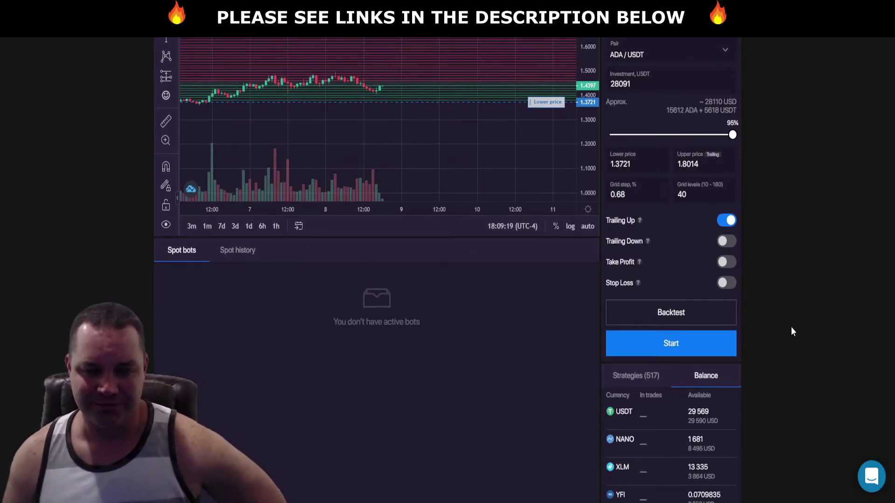
pyautogui.scroll(3, 792, 327)
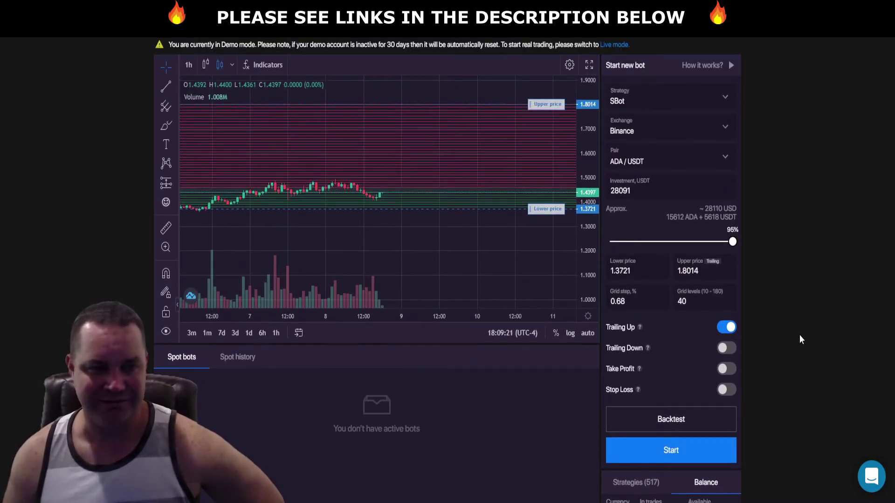
# Set the grid's upper price to 1.75 and the lower price to 1.25.
pyautogui.scroll(-2, 794, 331)
pyautogui.scroll(2, 794, 329)
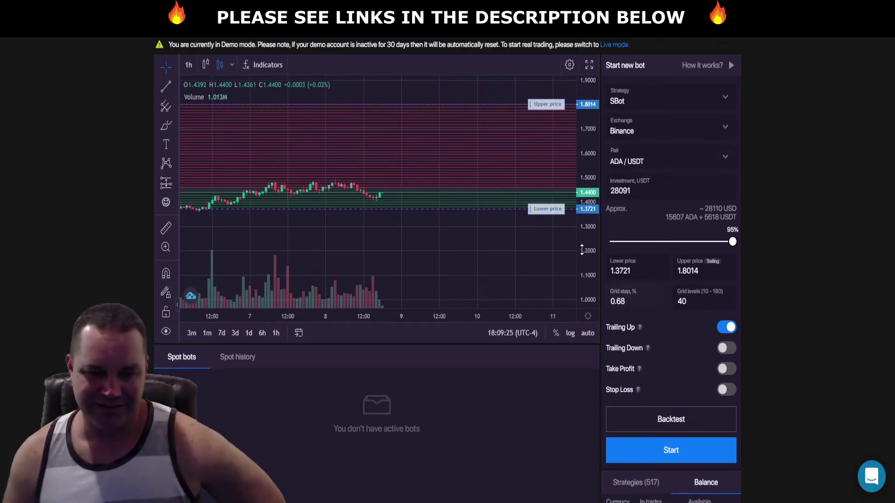
pyautogui.moveTo(536, 214); pyautogui.dragTo(542, 217)
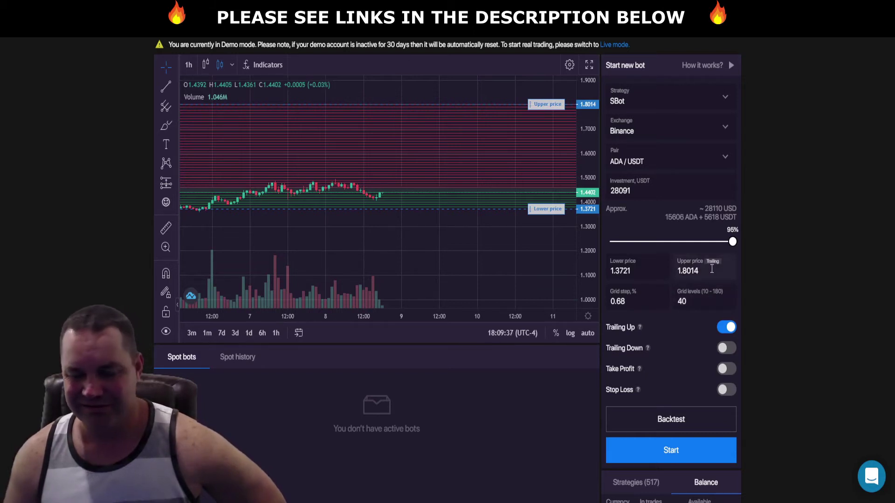
pyautogui.moveTo(712, 270); pyautogui.dragTo(665, 264)
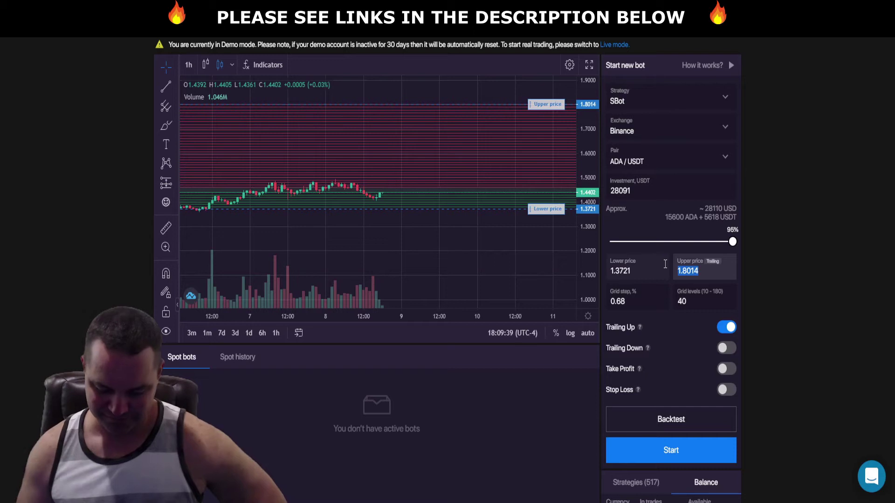
pyautogui.write('1.75')
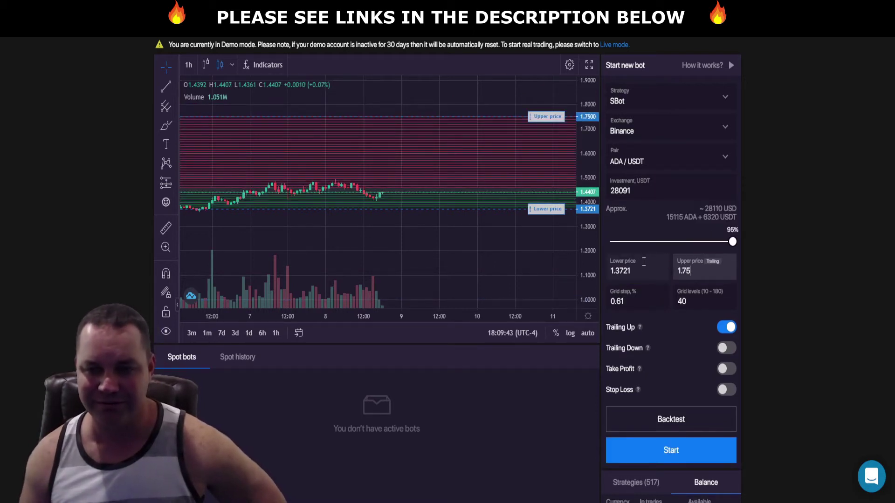
pyautogui.moveTo(639, 270); pyautogui.dragTo(582, 270)
pyautogui.write('1.25')
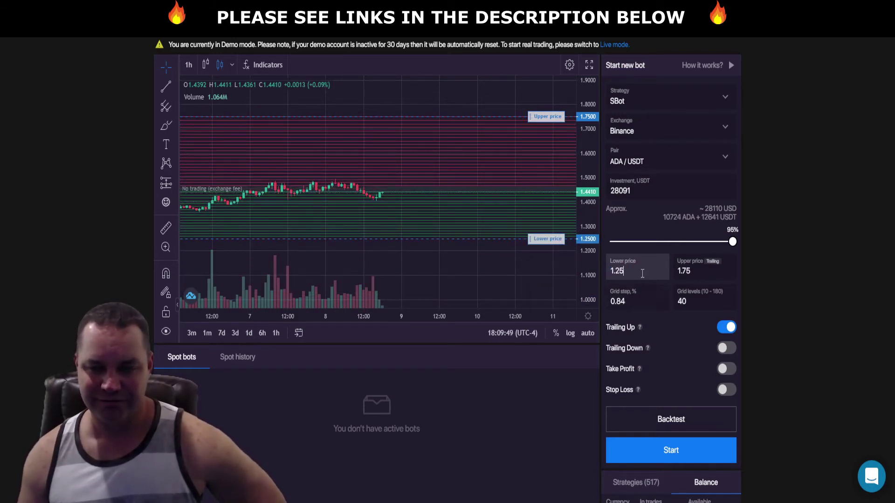
# Change the lower price to 1.15 and grid levels to 60, giving a 0.7% step.
pyautogui.click(642, 266)
pyautogui.press('BackSpace')
pyautogui.press('BackSpace')
pyautogui.write('15')
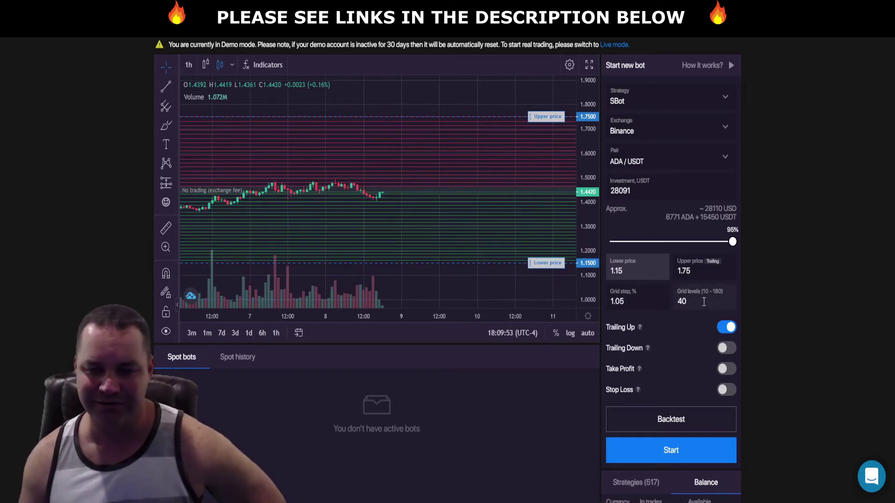
pyautogui.doubleClick(680, 302)
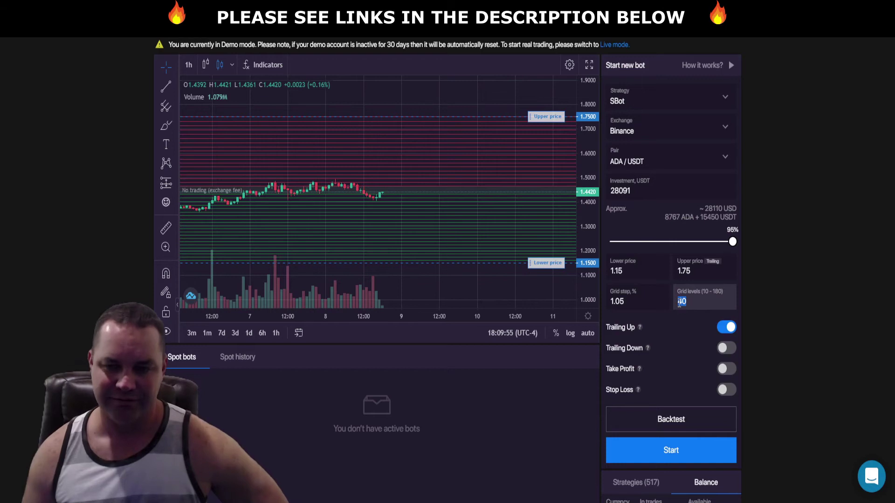
pyautogui.write('60')
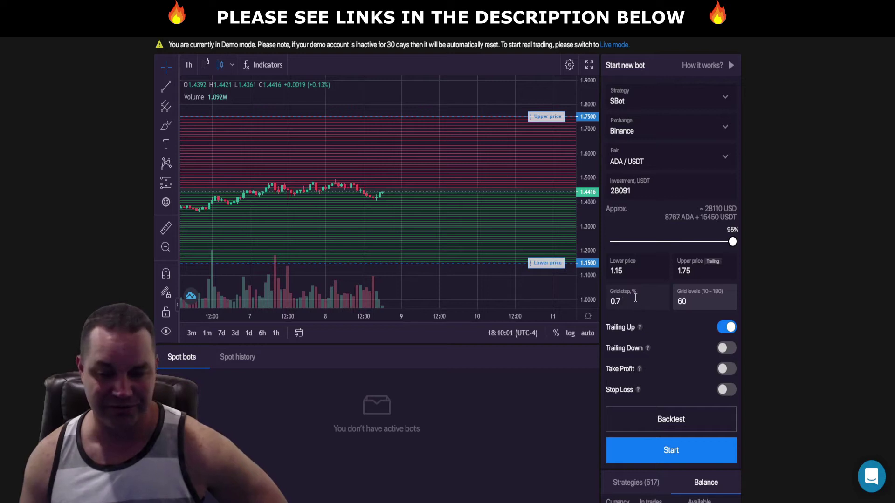
pyautogui.scroll(-1, 787, 260)
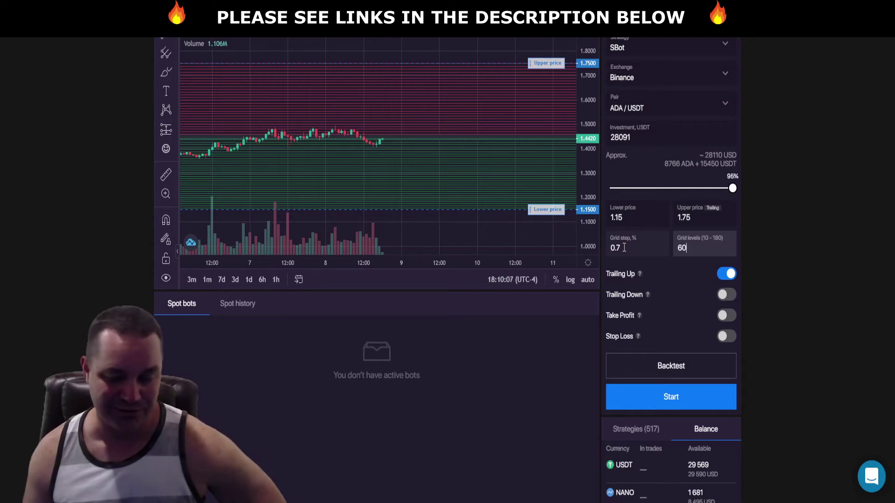
pyautogui.click(620, 247)
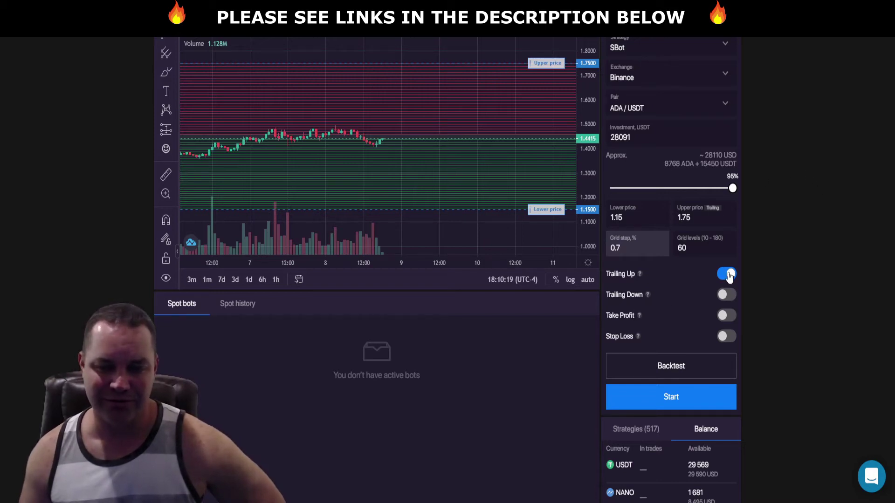
# Turn on Trailing Down and set the Stop Trailing Down price to 0.95 (−17.39%).
pyautogui.click(726, 295)
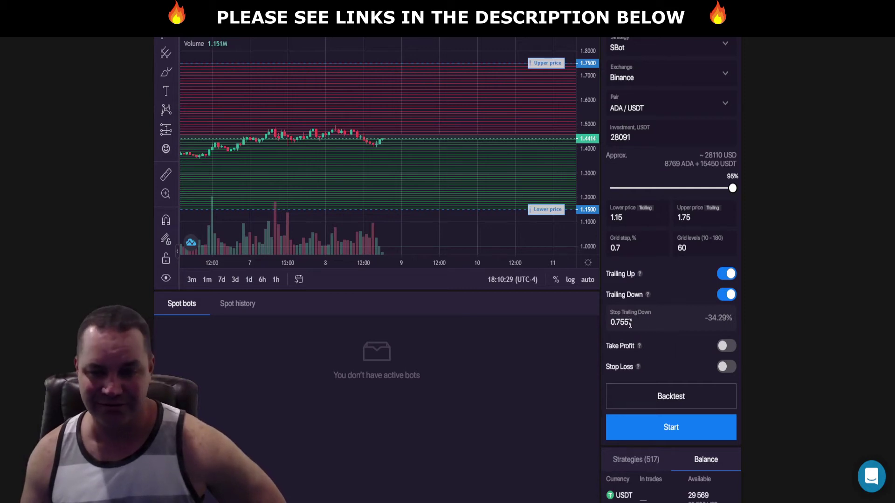
pyautogui.scroll(-2, 553, 227)
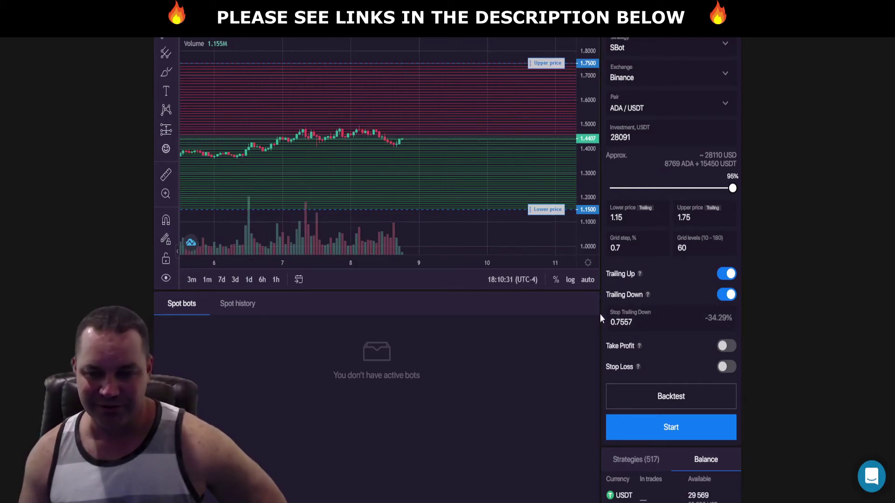
pyautogui.moveTo(634, 322); pyautogui.dragTo(580, 321)
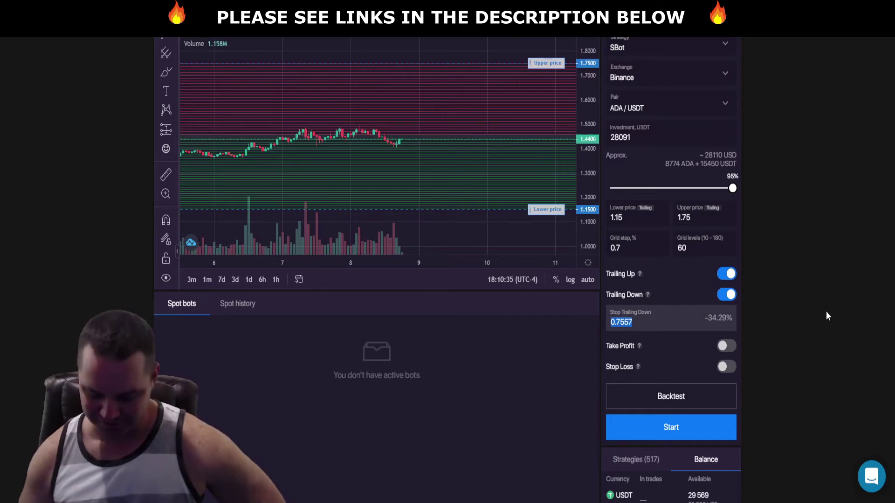
pyautogui.write('.95')
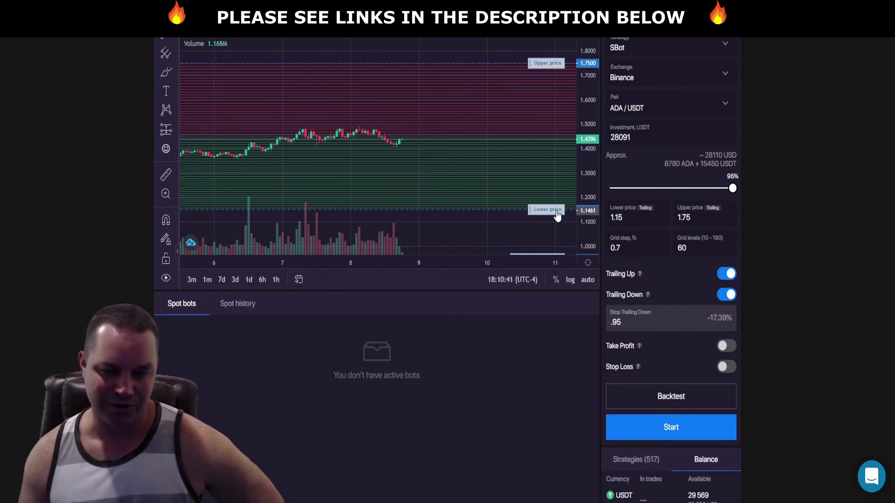
pyautogui.click(797, 312)
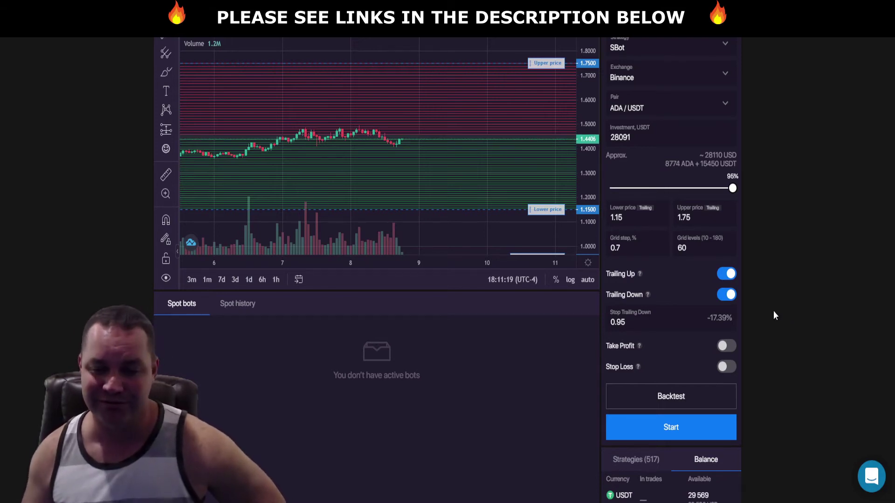
# Compress the chart's price scale until the 0.95 Stop Trailing Down line appears.
pyautogui.scroll(-3, 765, 300)
pyautogui.scroll(3, 767, 304)
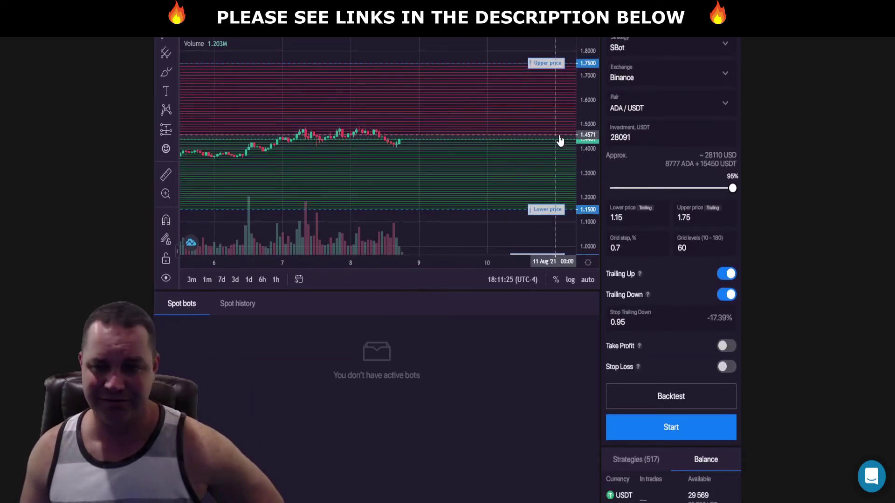
pyautogui.scroll(1, 837, 298)
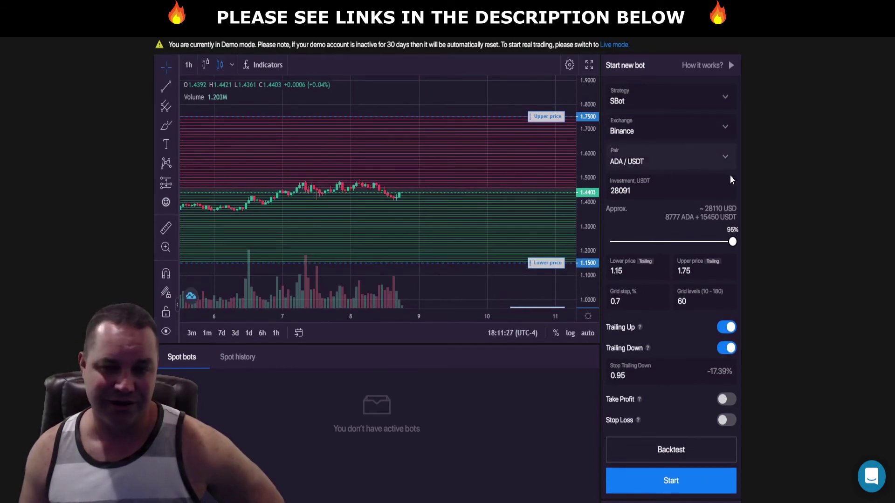
pyautogui.scroll(-2, 792, 364)
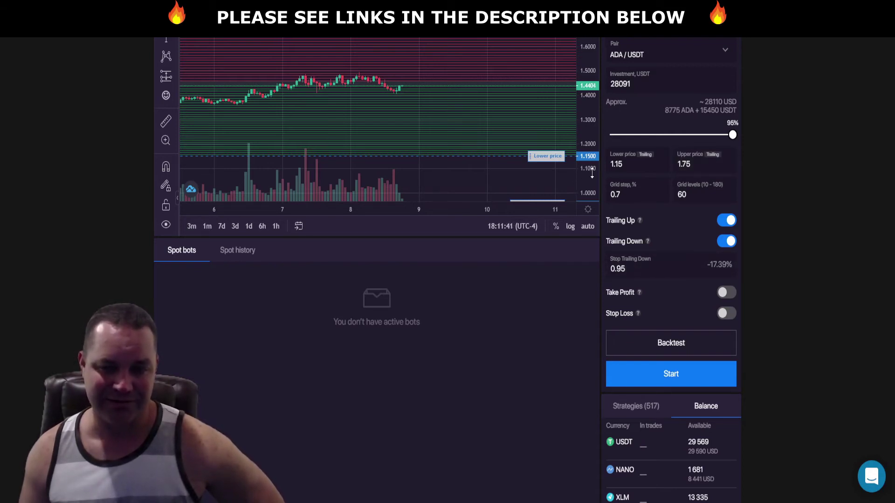
pyautogui.moveTo(584, 125); pyautogui.dragTo(588, 161)
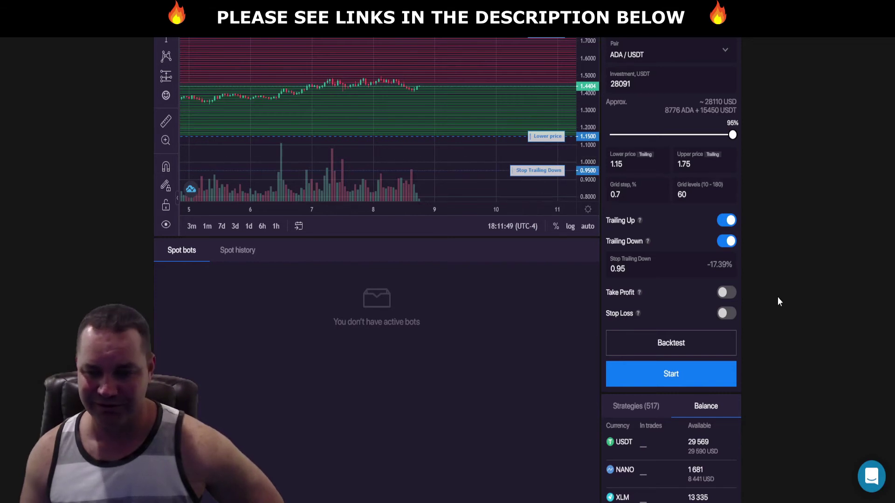
# Start the bot, bringing up the notice to buy 8861.3828 ADA at market price.
pyautogui.scroll(-1, 778, 297)
pyautogui.scroll(3, 769, 322)
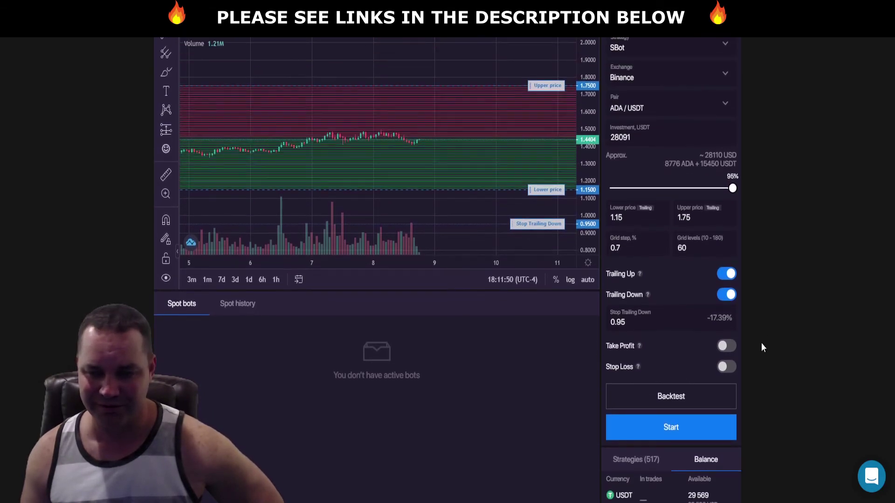
pyautogui.click(679, 433)
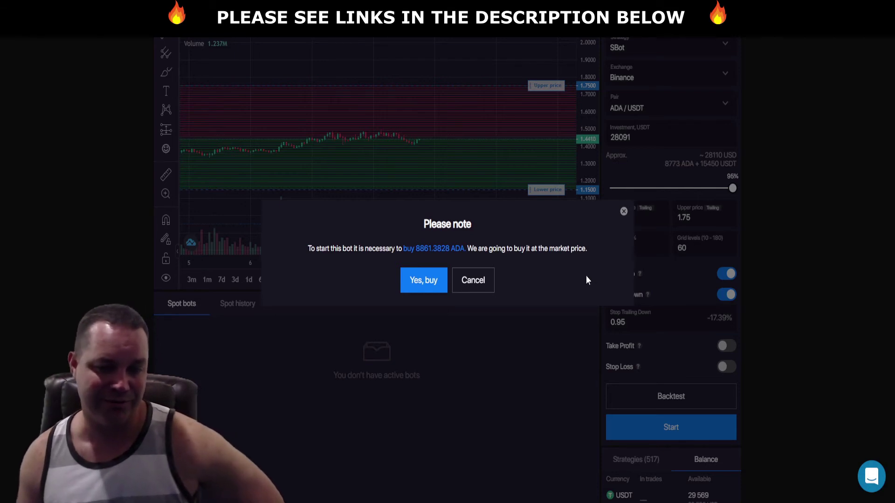
# Agree to buy the required ADA at market so the 60-grid SBot goes Active.
pyautogui.click(432, 285)
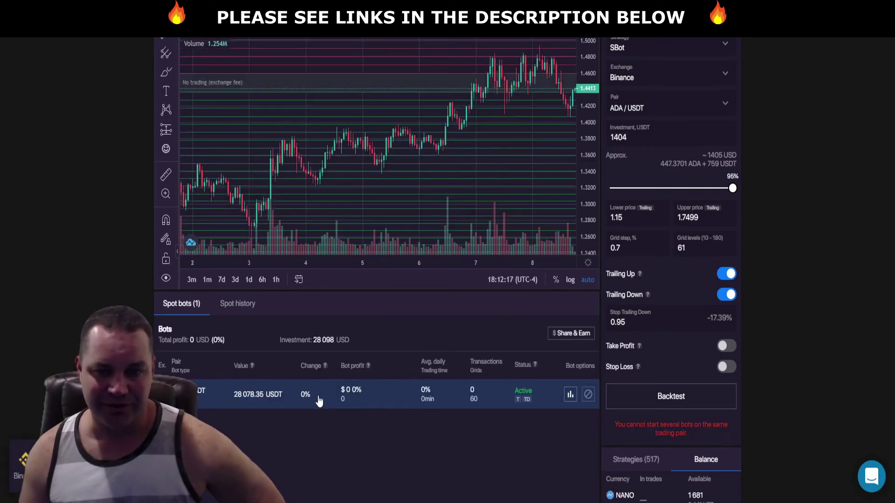
# Rescale and pan the chart, then scroll to the Balance panel showing 15,442 USDT and 8,767 ADA in trades.
pyautogui.moveTo(585, 158); pyautogui.dragTo(584, 196)
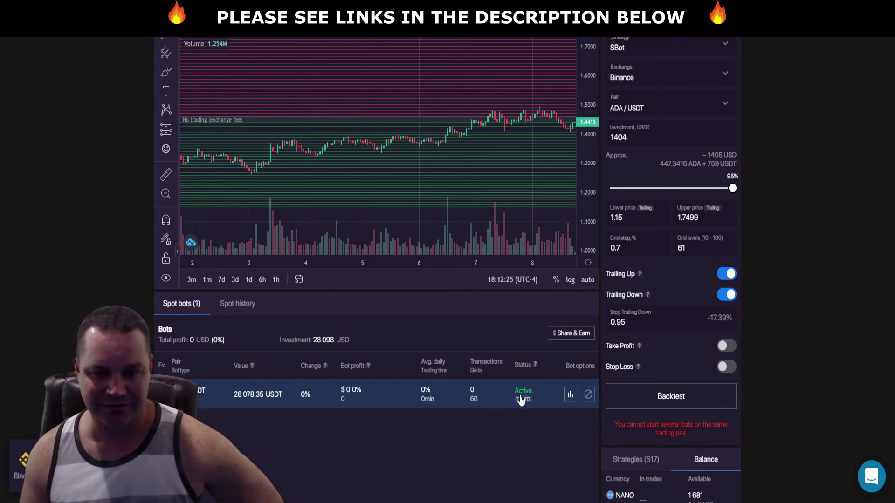
pyautogui.moveTo(563, 214); pyautogui.dragTo(483, 217)
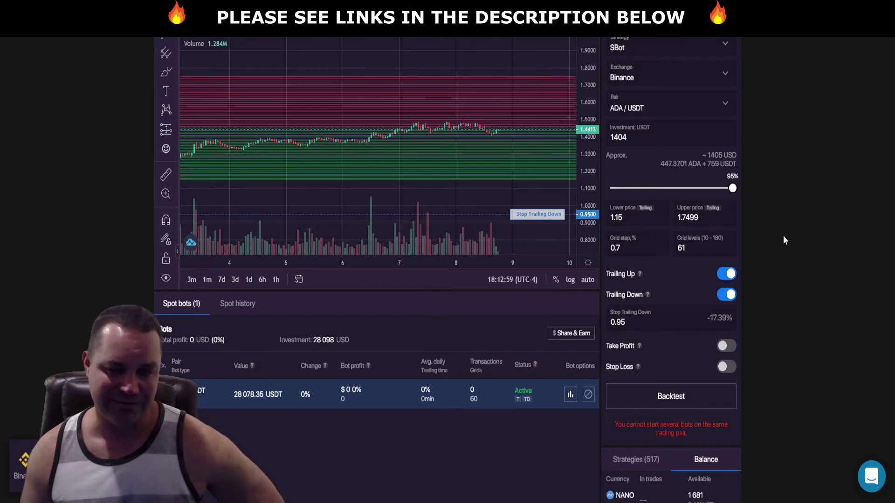
pyautogui.scroll(-2, 784, 236)
pyautogui.scroll(-1, 780, 415)
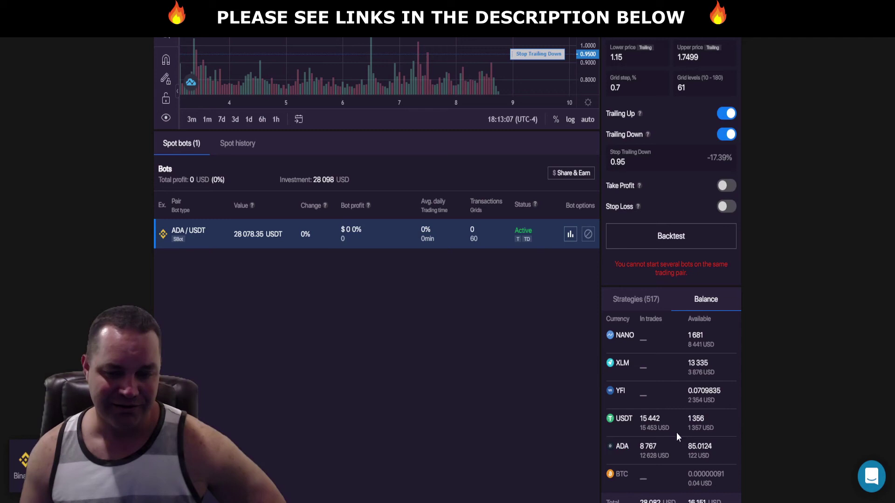
pyautogui.scroll(1, 759, 419)
pyautogui.scroll(4, 759, 418)
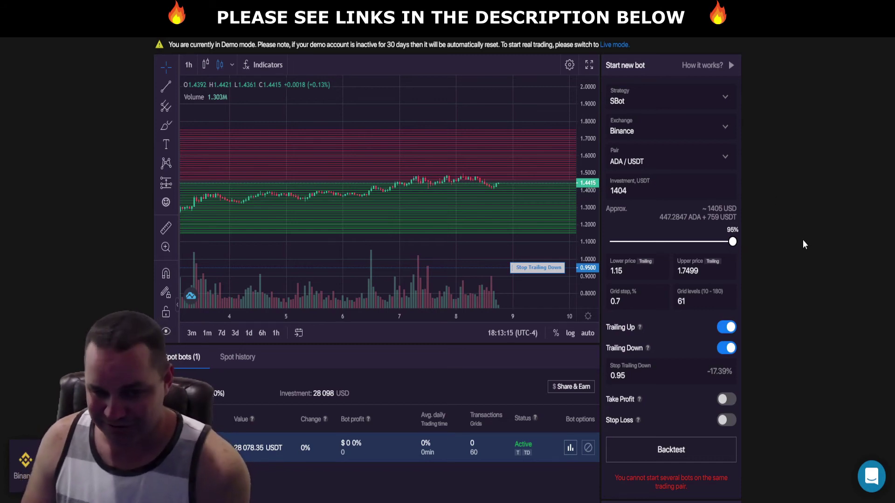
pyautogui.scroll(-3, 803, 243)
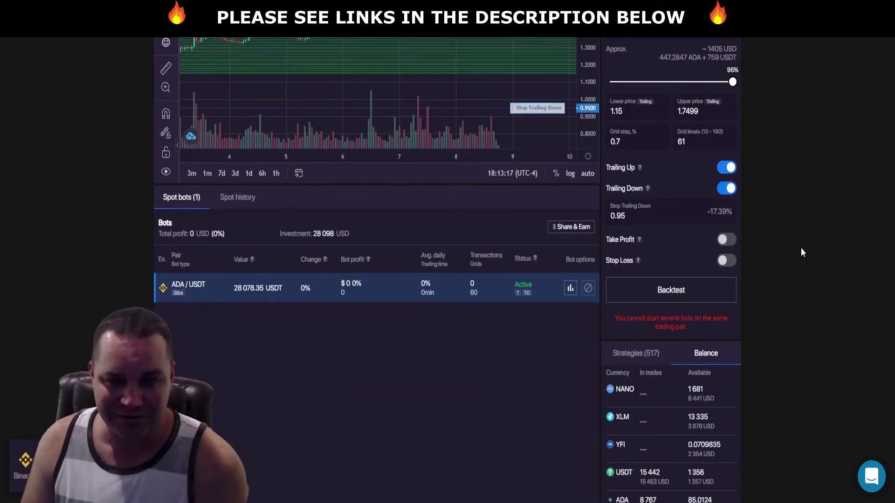
pyautogui.scroll(2, 801, 247)
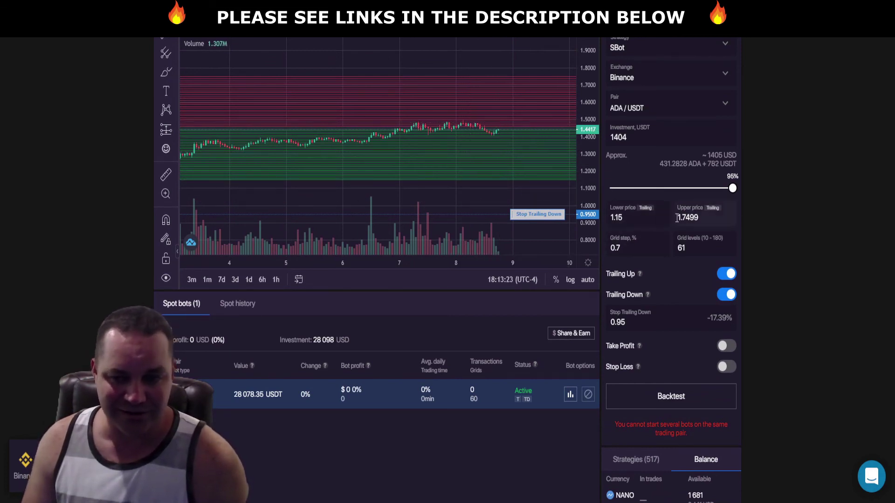
pyautogui.scroll(-1, 765, 228)
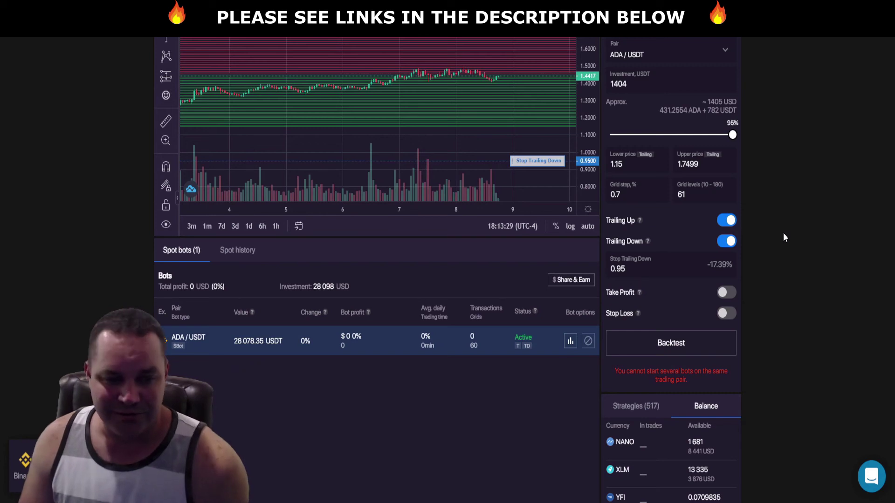
pyautogui.scroll(-1, 784, 238)
pyautogui.scroll(3, 774, 251)
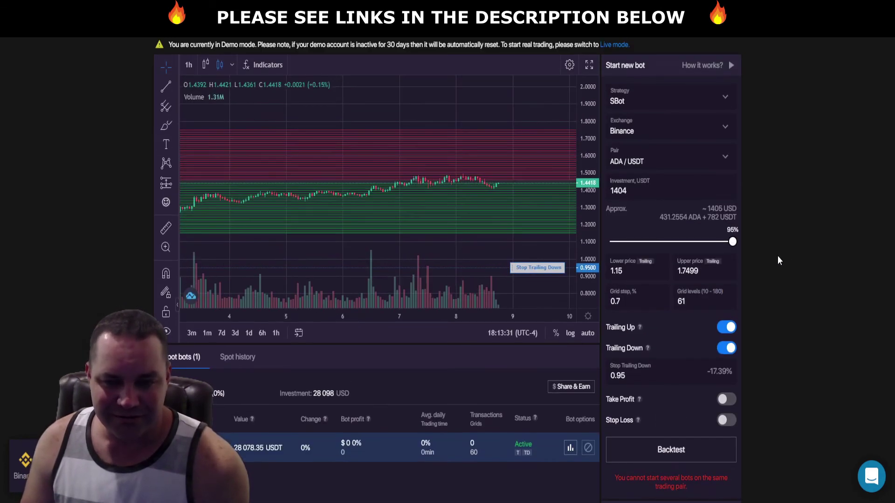